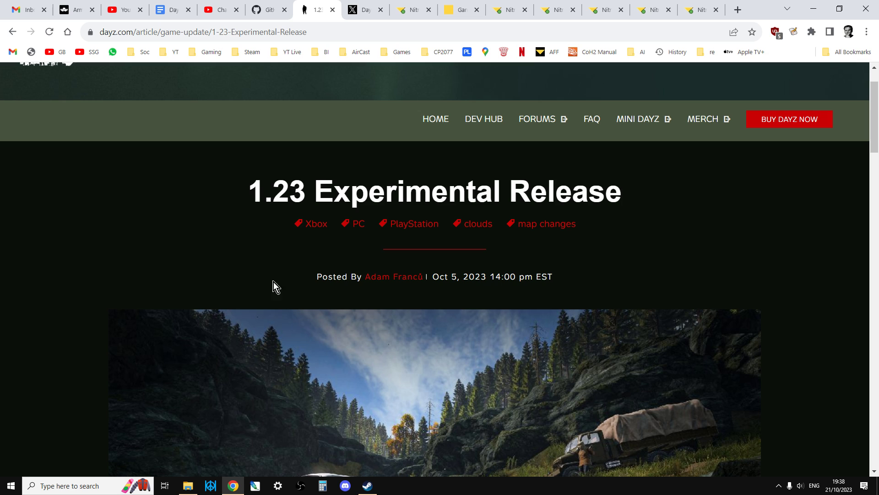
# - Leave the 1.23 Experimental Release article for the DayZ profile page on X
pyautogui.click(369, 11)
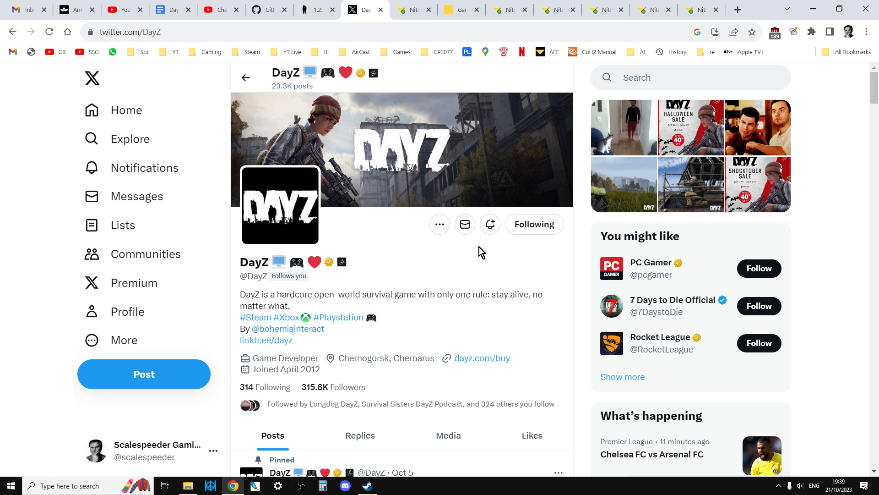
# - On the Nitrado dashboard, scroll to Server Status and highlight the version v1.22.156771
pyautogui.click(406, 11)
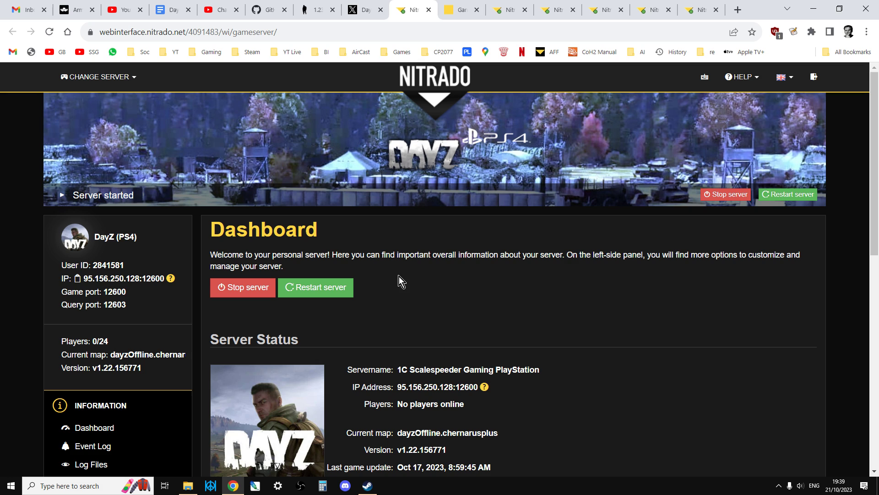
pyautogui.scroll(-1, 403, 298)
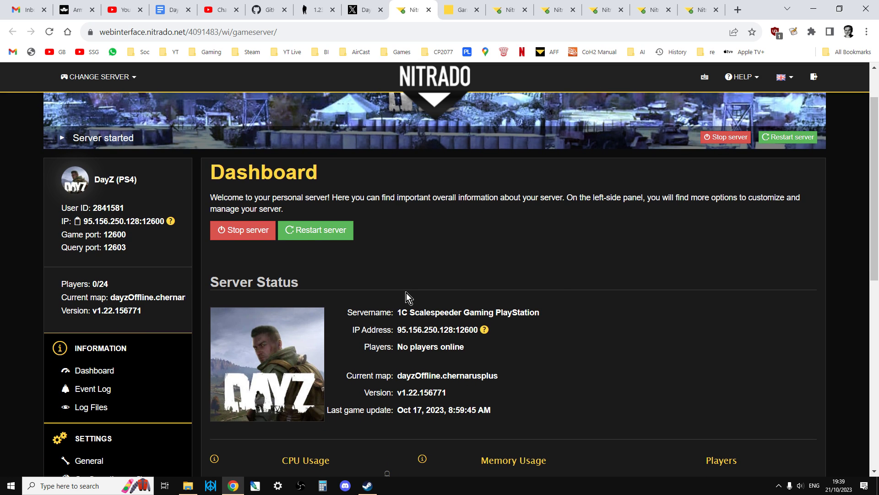
pyautogui.scroll(-1, 408, 275)
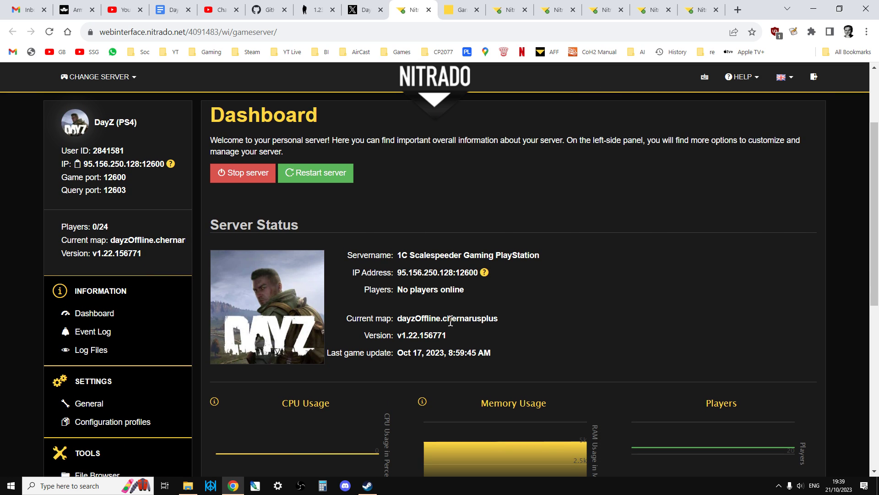
pyautogui.moveTo(447, 334); pyautogui.dragTo(371, 335)
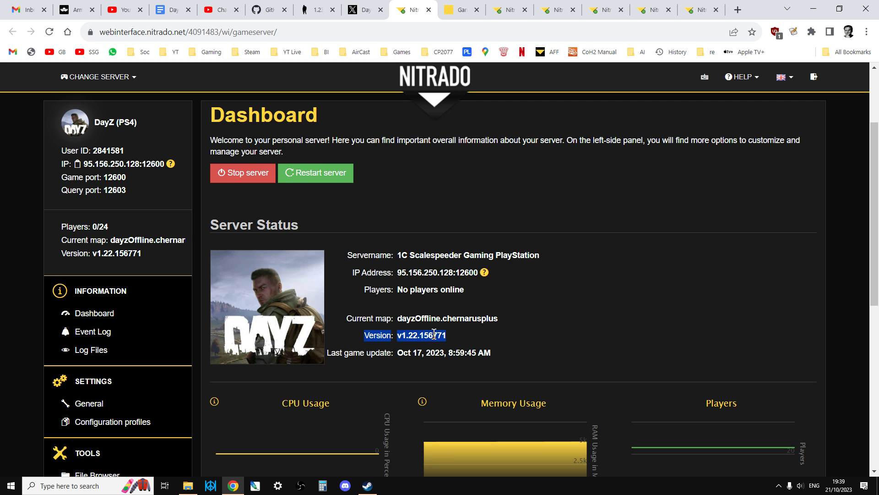
pyautogui.scroll(1, 476, 337)
pyautogui.scroll(-1, 477, 339)
pyautogui.click(456, 9)
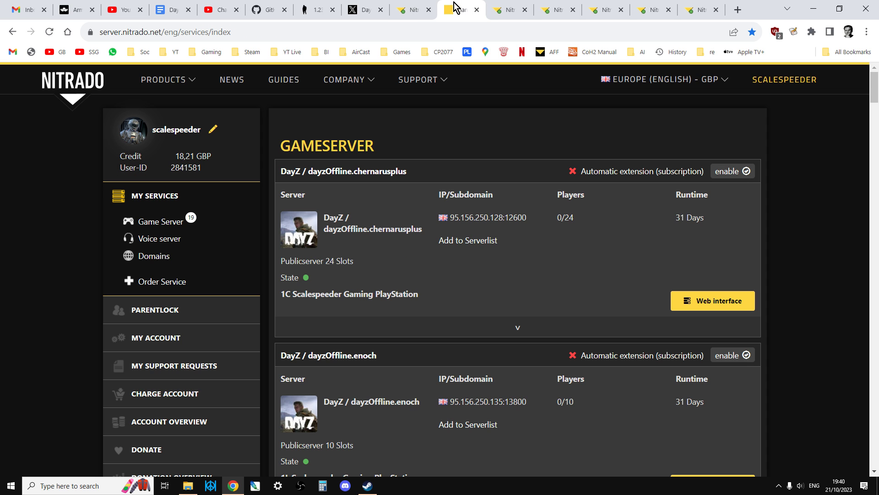
pyautogui.click(502, 11)
pyautogui.scroll(-1, 426, 295)
pyautogui.scroll(-1, 426, 297)
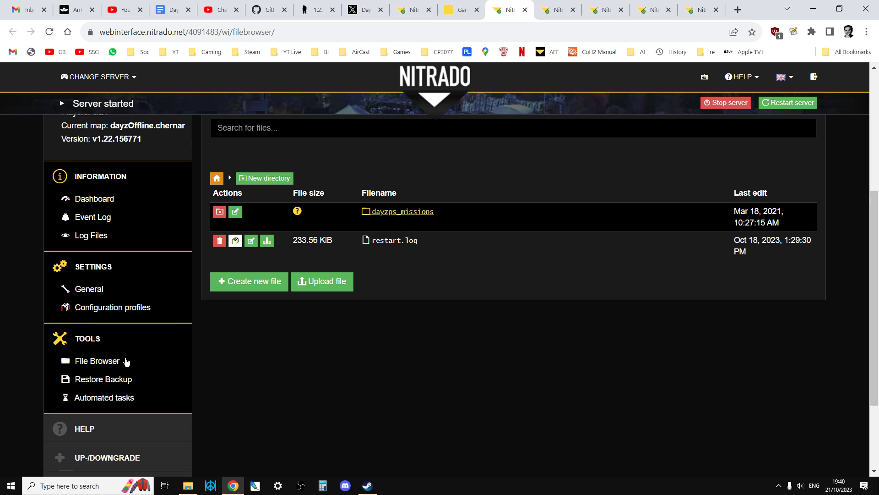
pyautogui.scroll(2, 344, 284)
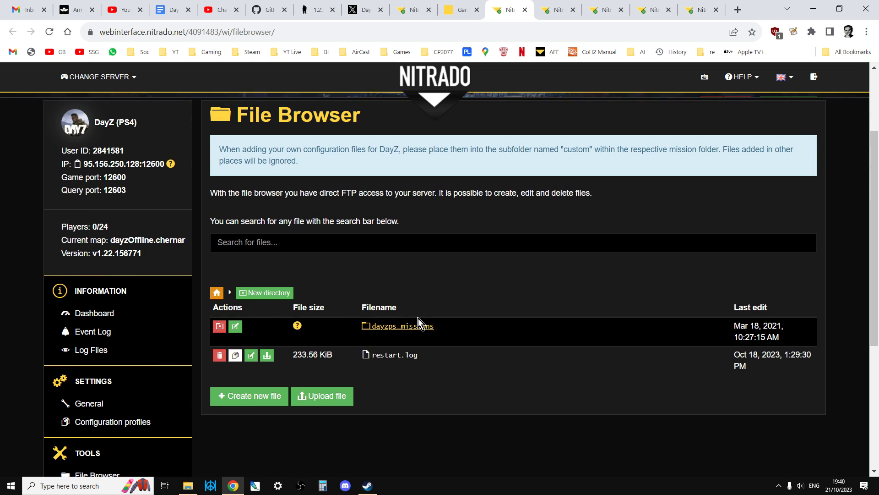
pyautogui.click(554, 6)
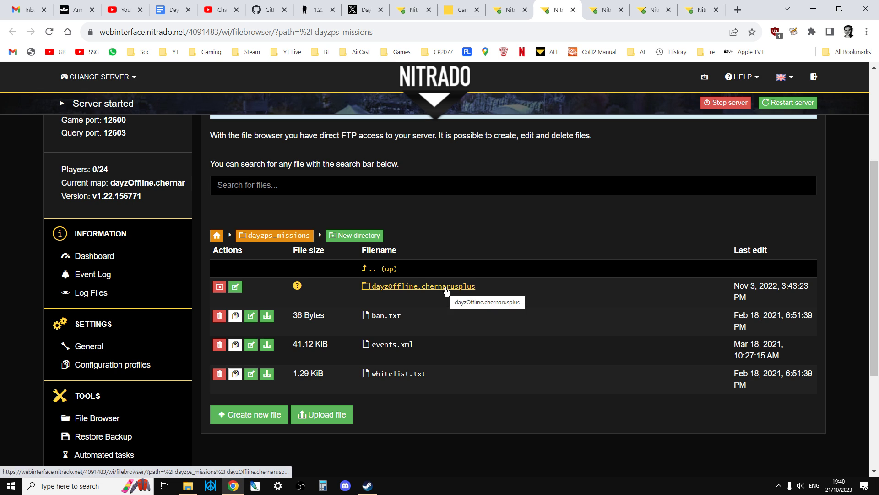
pyautogui.click(595, 11)
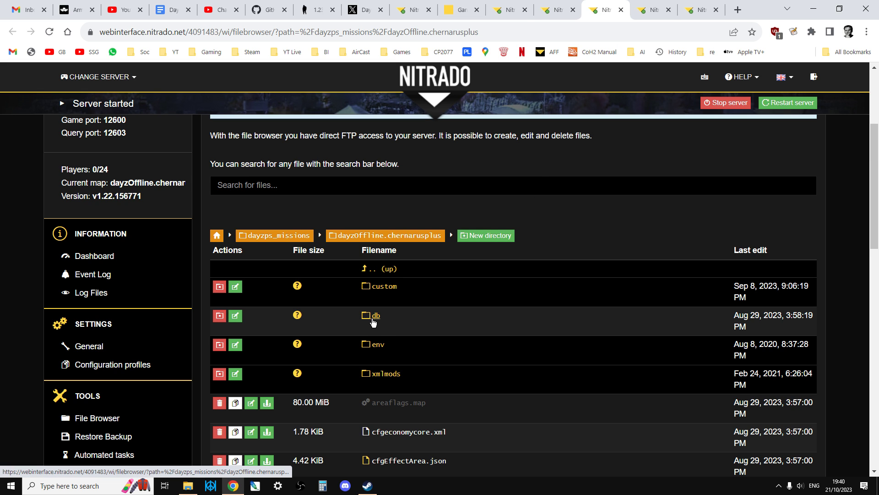
pyautogui.click(649, 14)
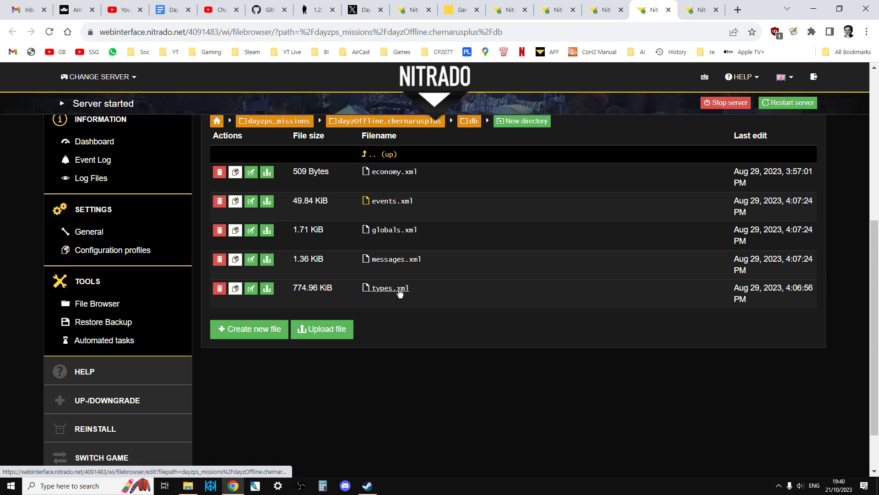
pyautogui.click(696, 17)
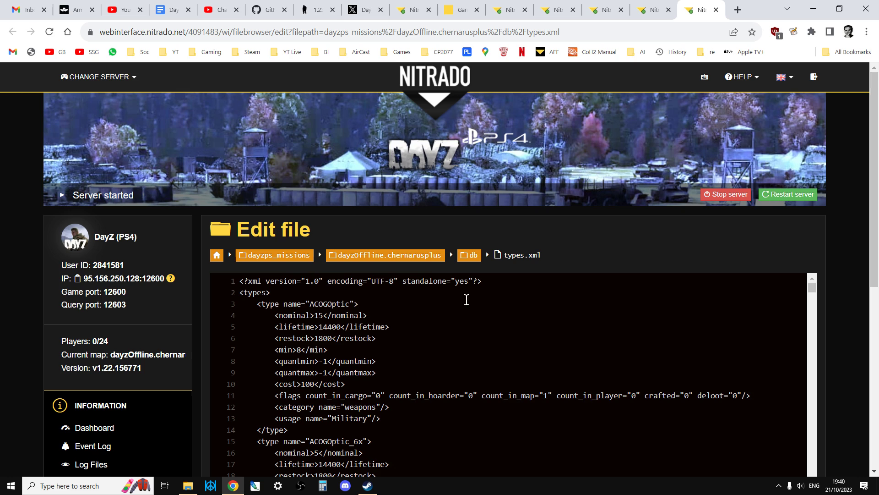
pyautogui.hotkey('ctrl', 'f')
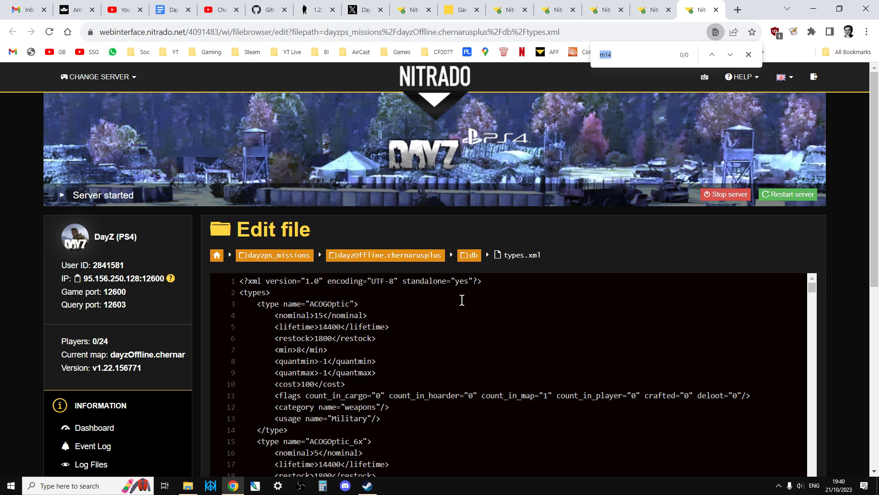
pyautogui.write('m14')
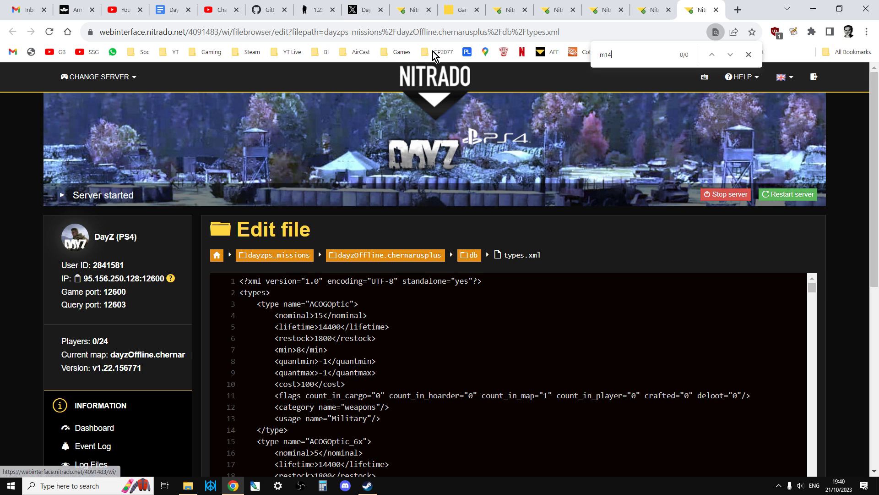
pyautogui.click(408, 10)
pyautogui.scroll(-4, 460, 202)
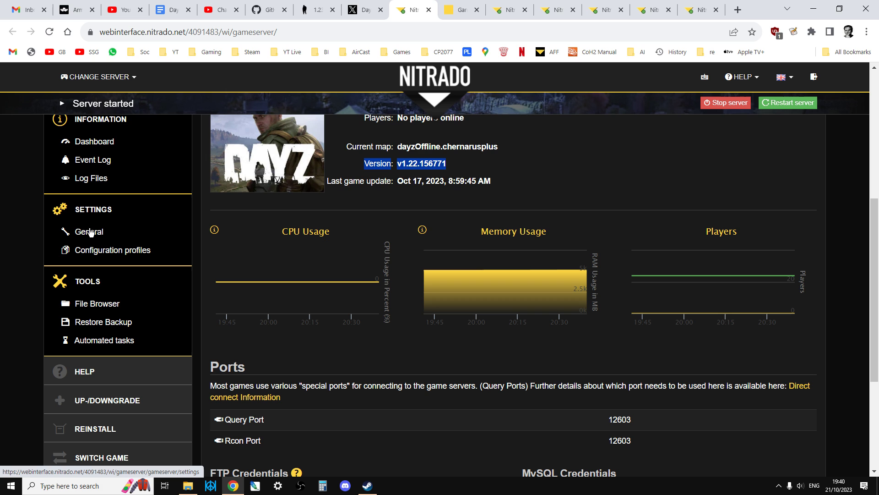
# - In General settings, tick Reset Mission-xml to default, then untick it again
pyautogui.click(85, 233)
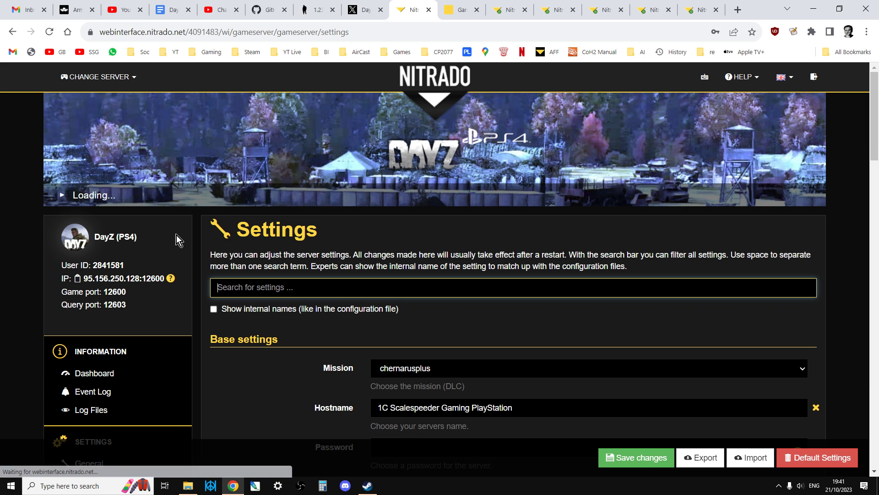
pyautogui.scroll(-7, 266, 246)
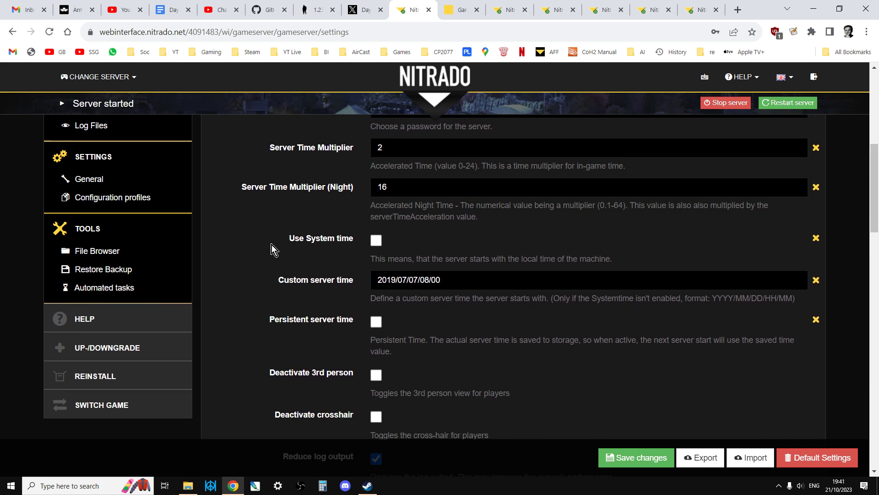
pyautogui.scroll(-4, 271, 245)
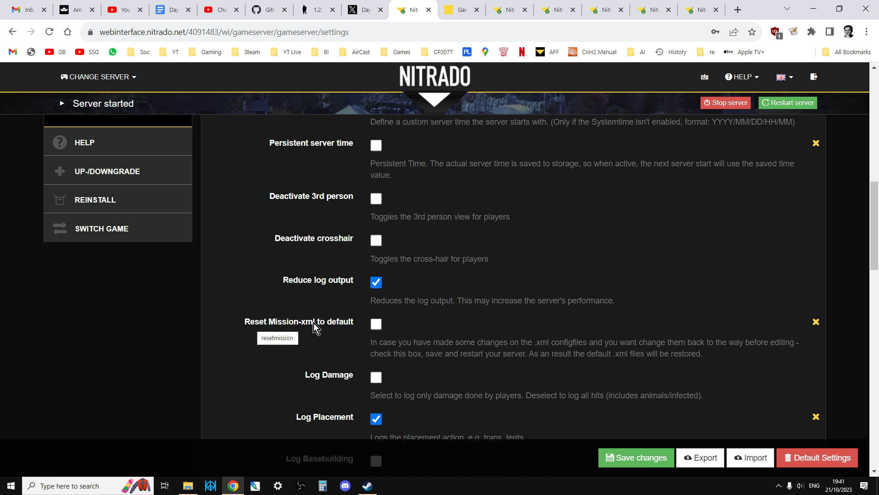
pyautogui.click(376, 324)
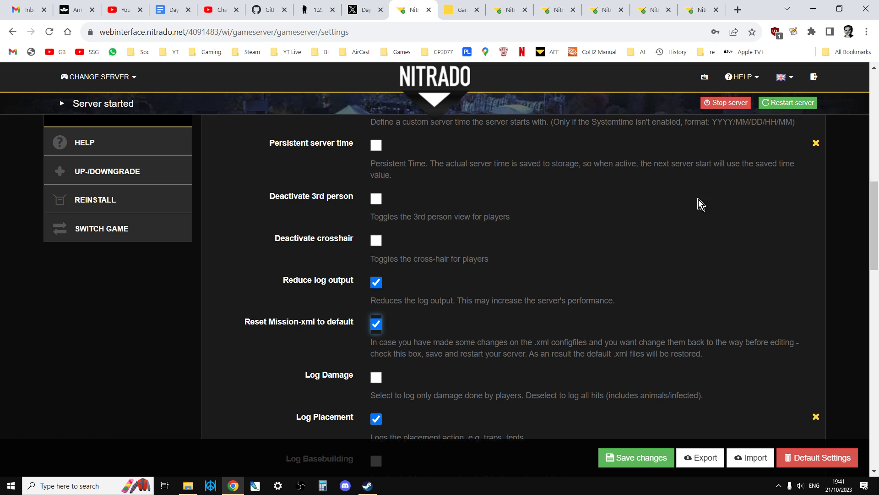
pyautogui.click(378, 323)
pyautogui.click(688, 11)
pyautogui.scroll(-2, 587, 288)
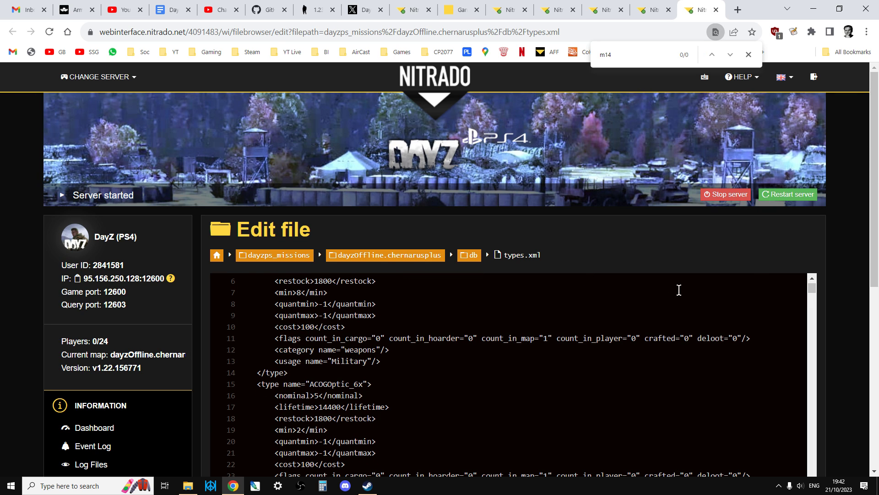
pyautogui.scroll(2, 679, 291)
pyautogui.scroll(-2, 874, 275)
pyautogui.scroll(-1, 874, 274)
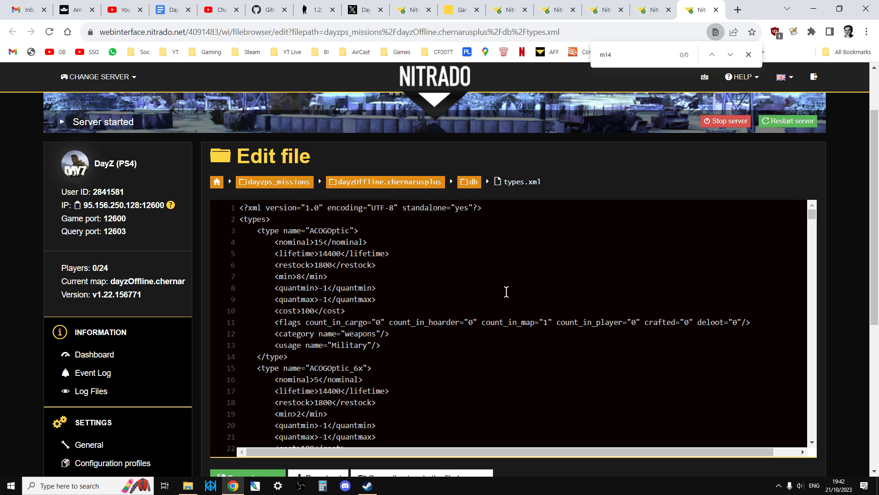
pyautogui.click(403, 14)
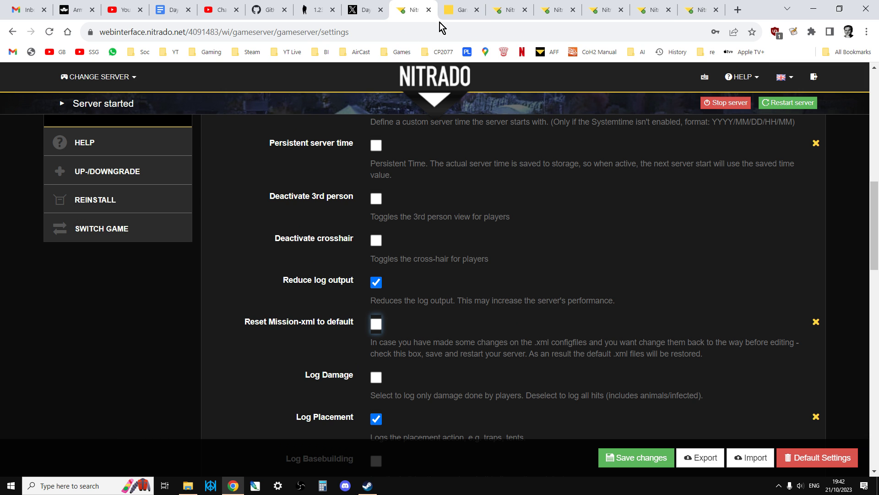
pyautogui.scroll(3, 598, 307)
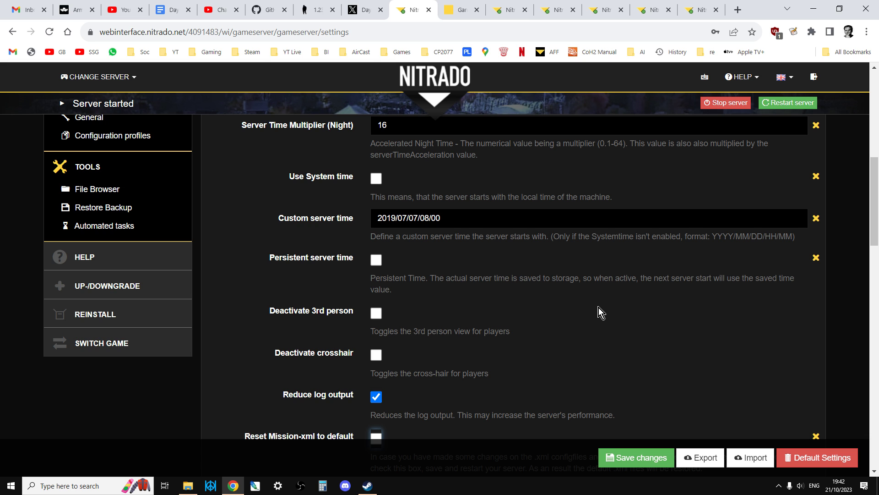
pyautogui.scroll(1, 599, 312)
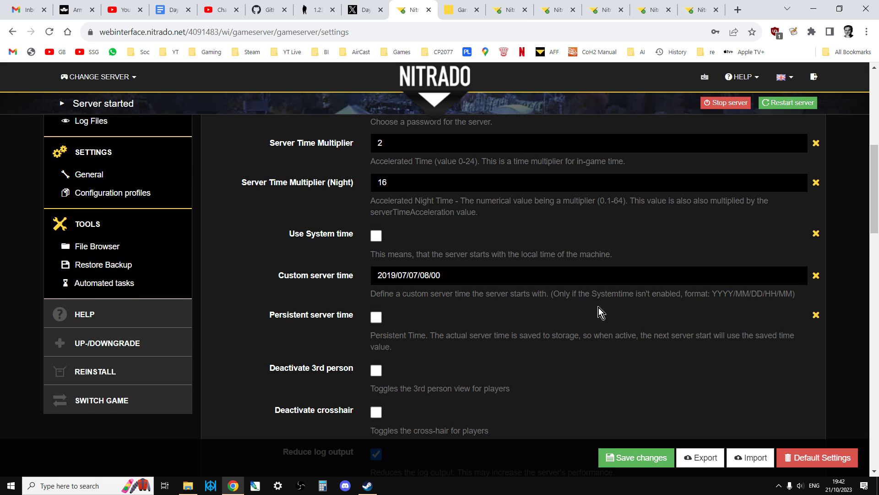
pyautogui.scroll(5, 598, 307)
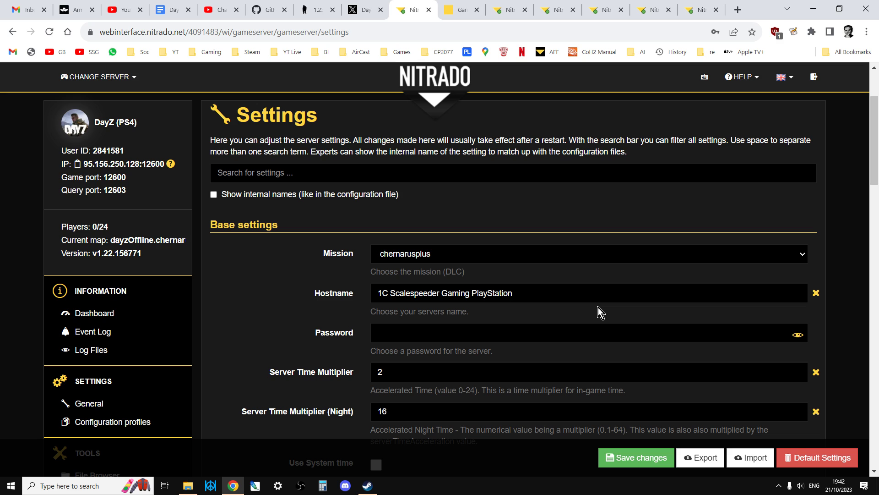
pyautogui.scroll(-1, 530, 311)
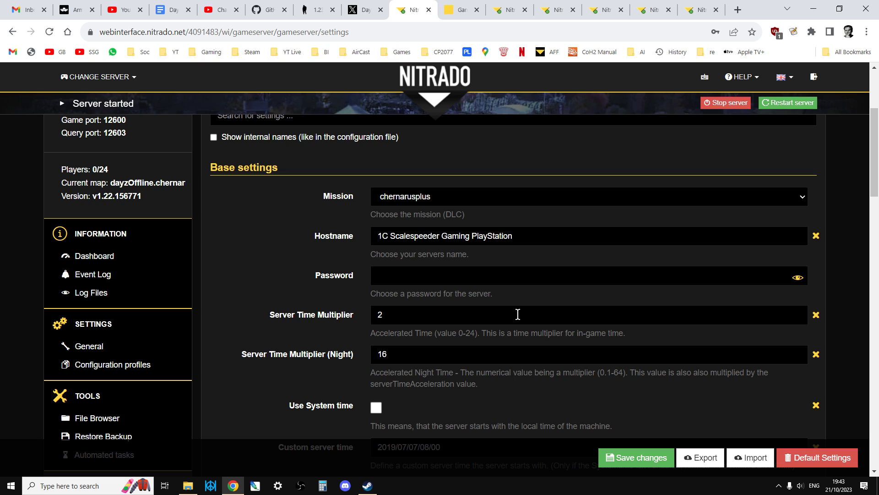
pyautogui.scroll(-1, 314, 329)
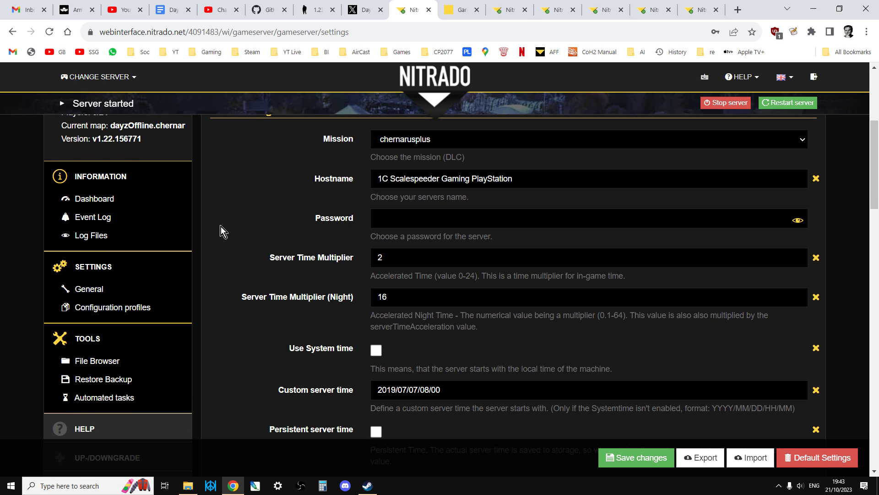
# - Create a manual configuration profile named 123wipe, then look over the profile lists
pyautogui.scroll(-1, 171, 243)
pyautogui.click(105, 250)
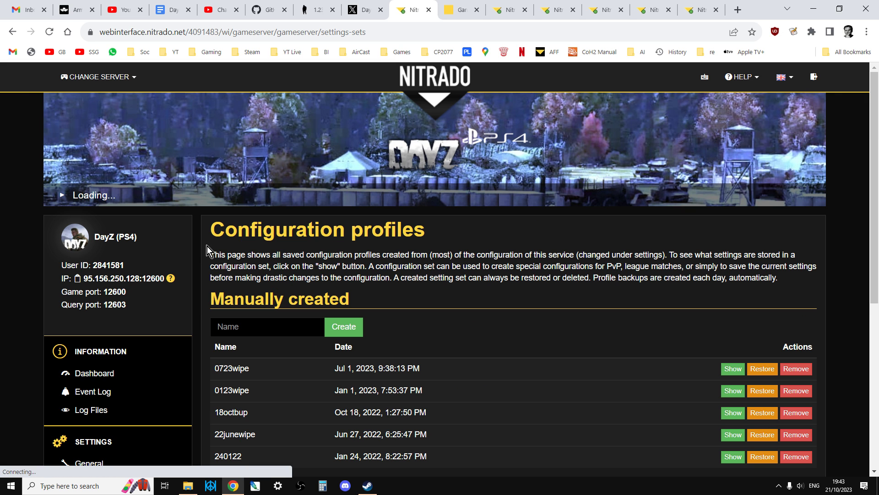
pyautogui.scroll(-1, 209, 246)
pyautogui.click(276, 269)
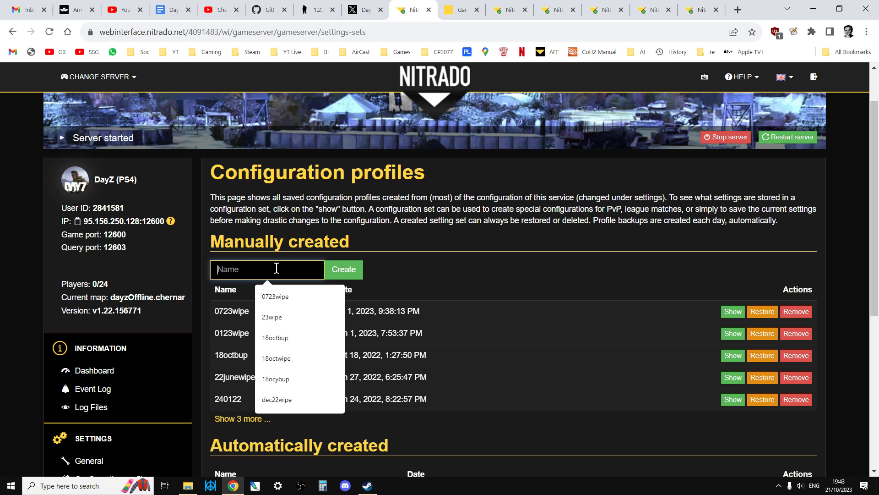
pyautogui.write('nov')
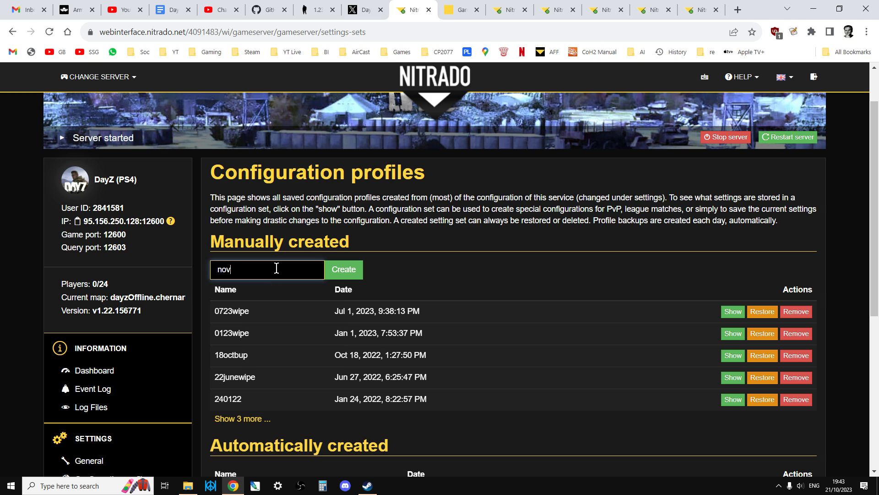
pyautogui.write('wip')
pyautogui.press('BackSpace')
pyautogui.press('BackSpace')
pyautogui.press('BackSpace')
pyautogui.press('BackSpace')
pyautogui.press('BackSpace')
pyautogui.press('BackSpace')
pyautogui.write('123w')
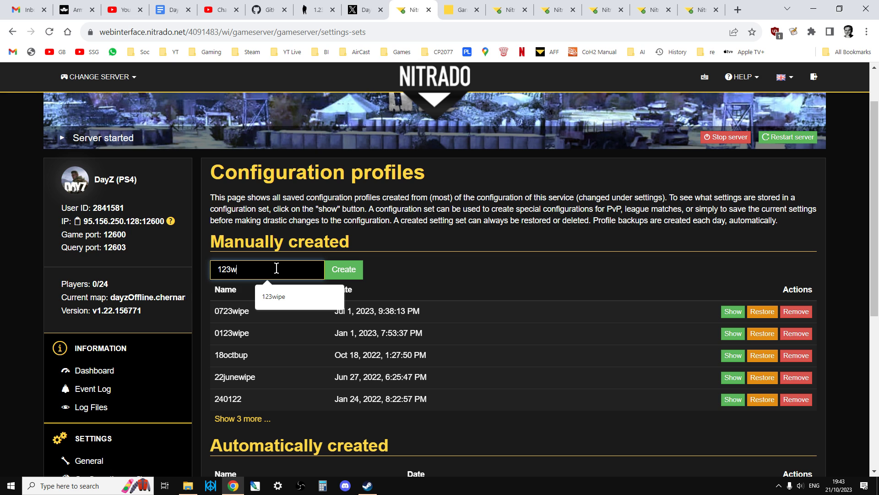
pyautogui.write('ipe')
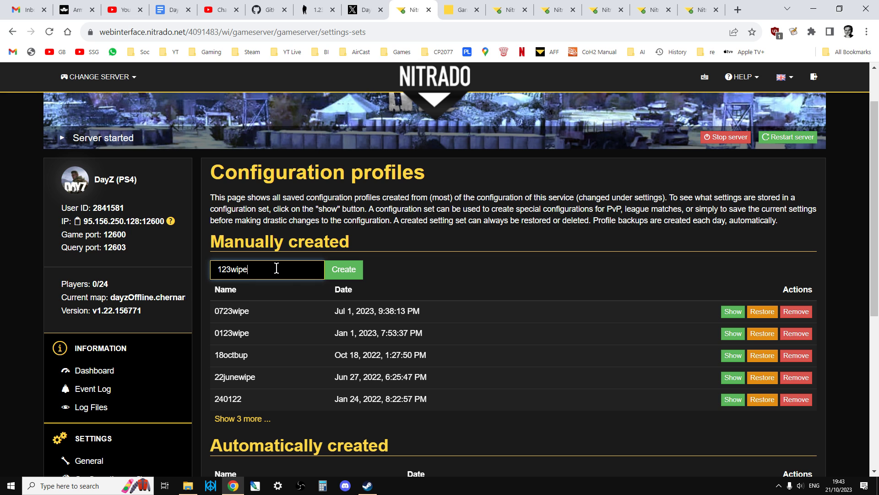
pyautogui.click(356, 274)
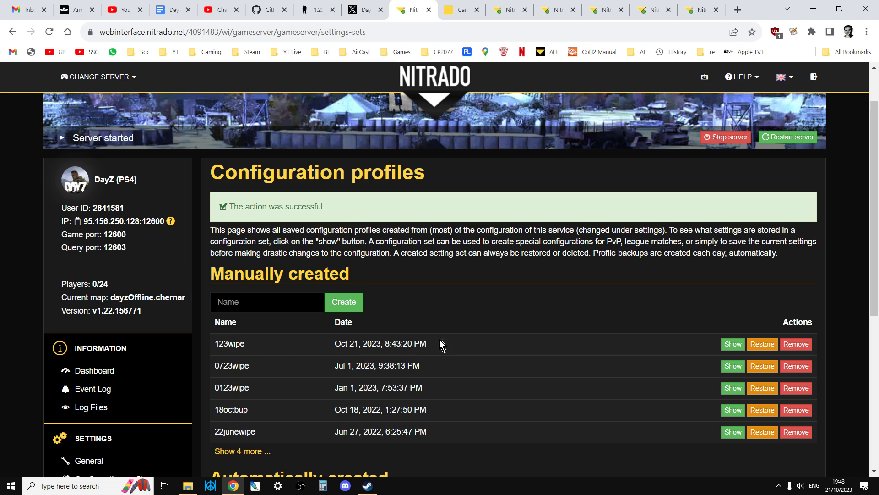
pyautogui.scroll(-1, 471, 312)
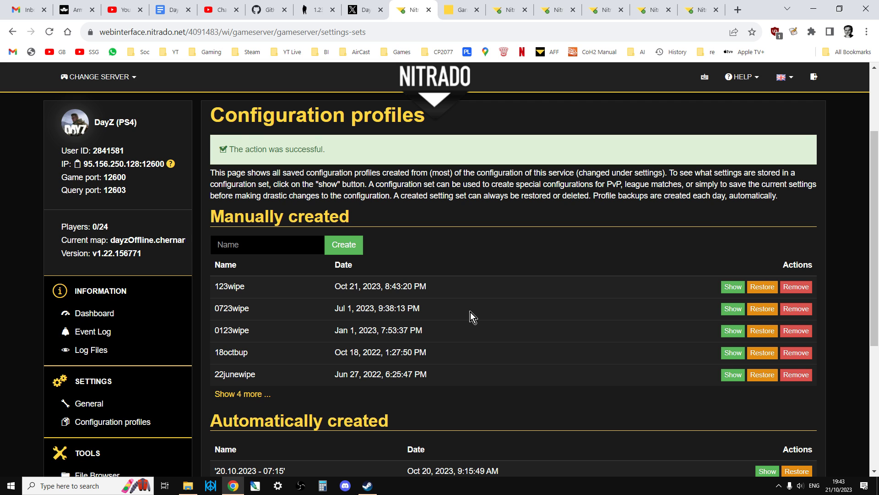
pyautogui.scroll(-3, 404, 257)
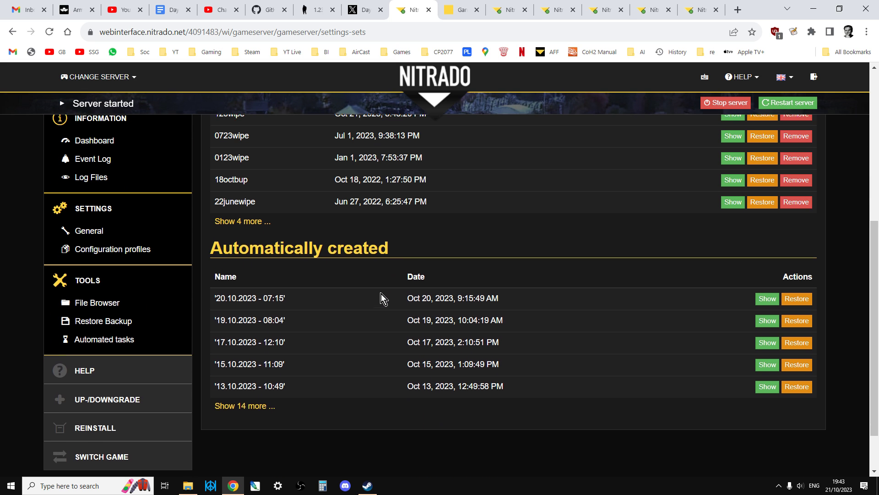
pyautogui.scroll(-1, 384, 298)
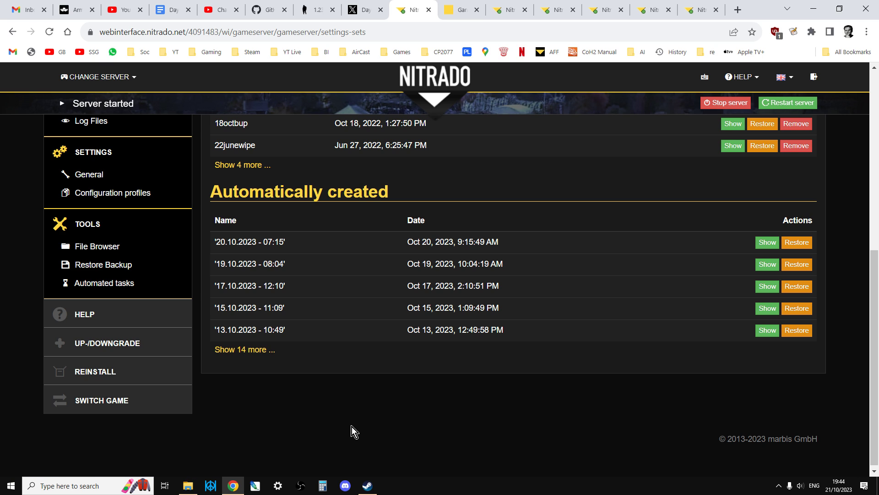
pyautogui.scroll(4, 351, 427)
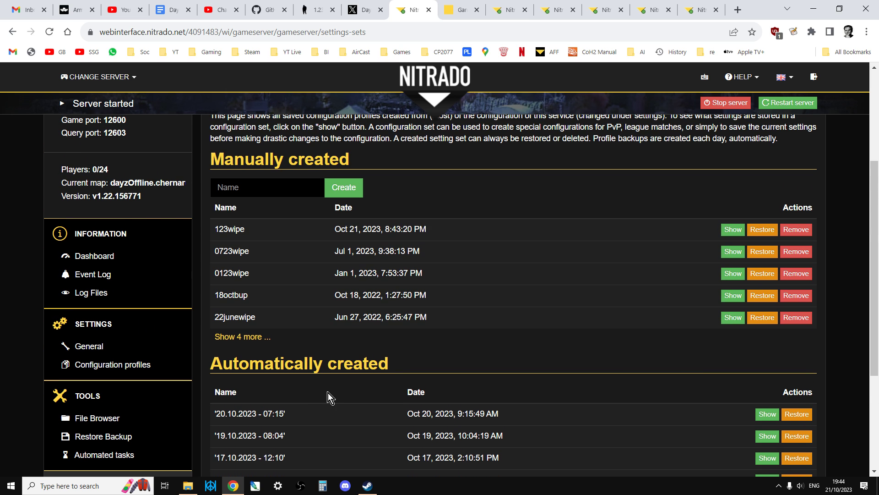
# - Check the Server Status section on the server dashboard
pyautogui.click(109, 257)
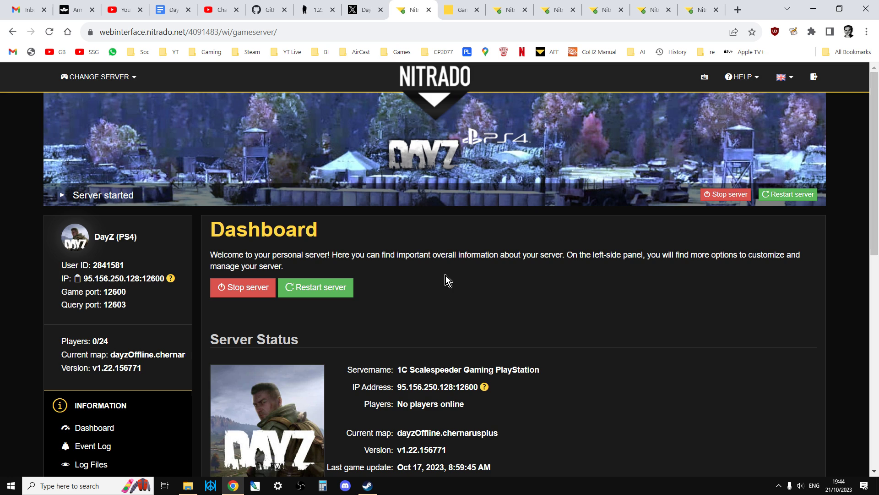
pyautogui.scroll(-1, 446, 275)
pyautogui.scroll(-3, 449, 275)
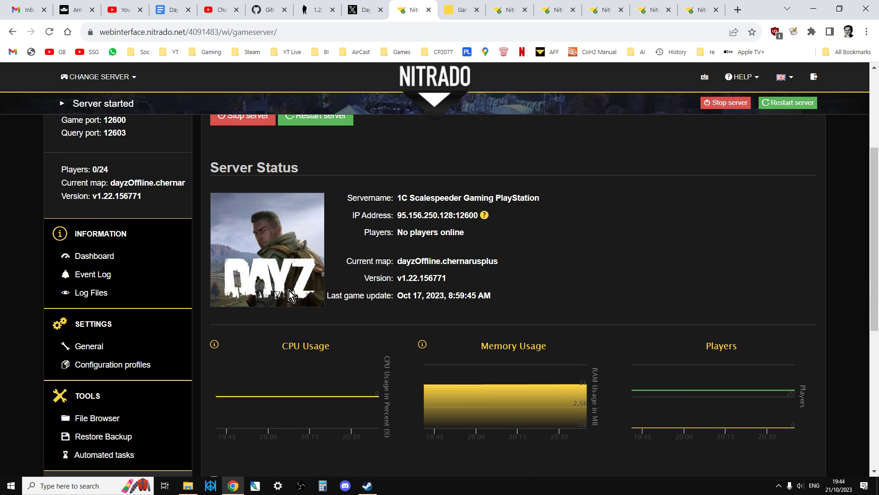
# - Return to the General server settings and scroll through its options
pyautogui.click(102, 349)
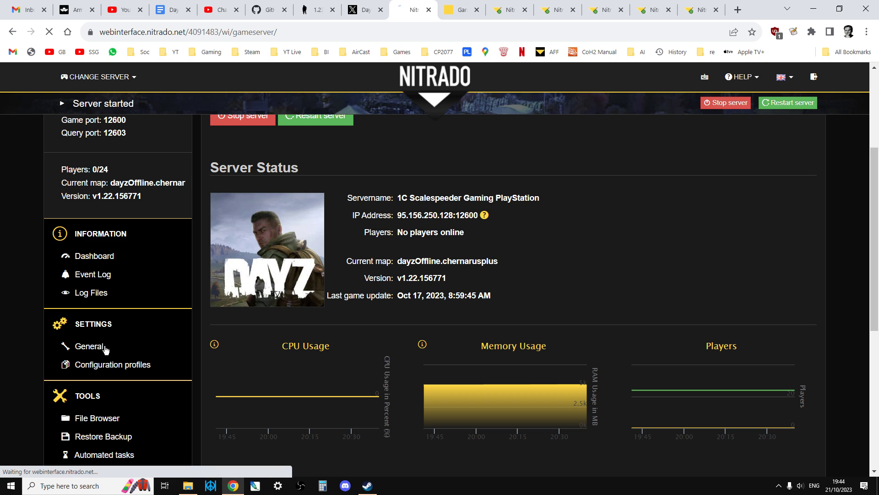
pyautogui.scroll(-3, 453, 290)
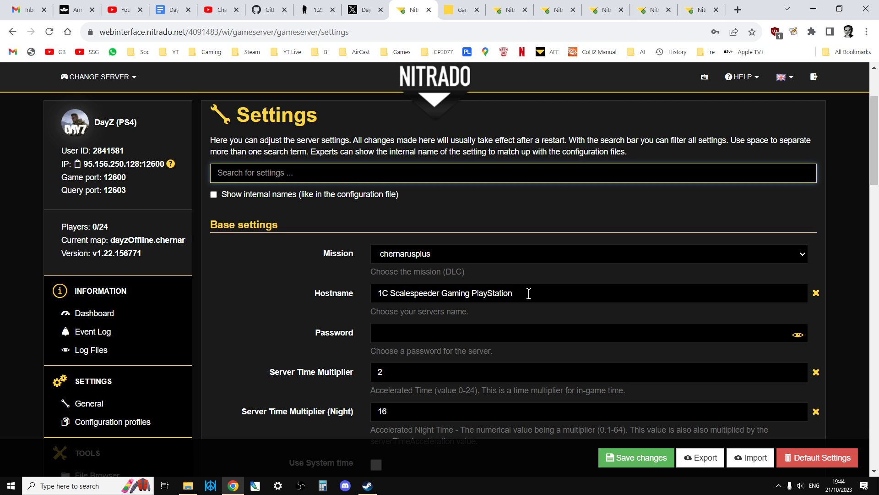
pyautogui.scroll(-1, 364, 208)
pyautogui.scroll(-1, 344, 297)
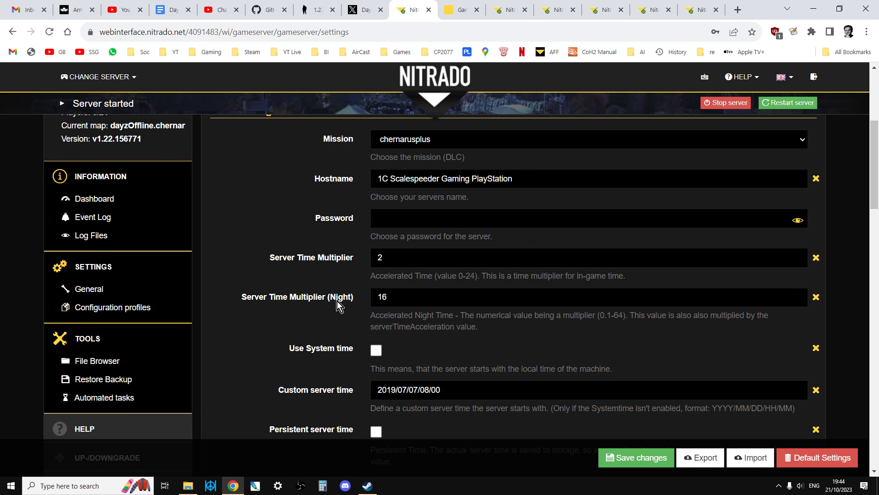
# - Reopen Configuration profiles and scroll down to the automatically created daily backups
pyautogui.click(96, 308)
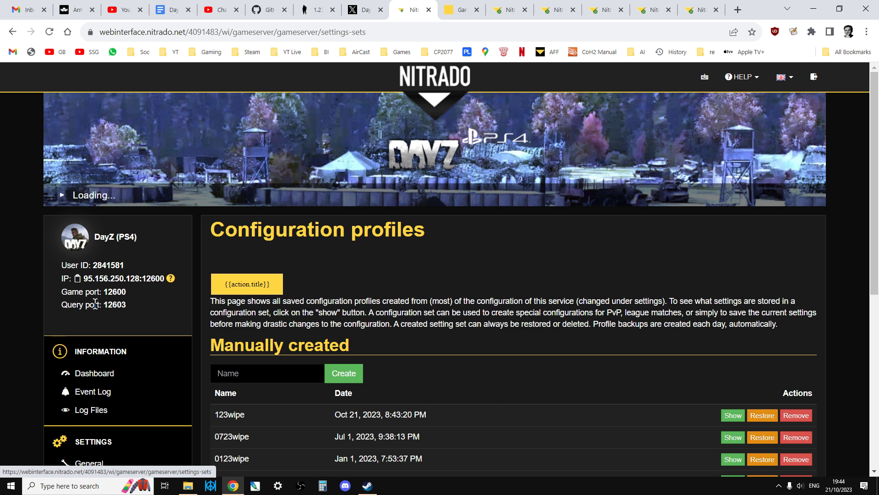
pyautogui.scroll(-1, 238, 321)
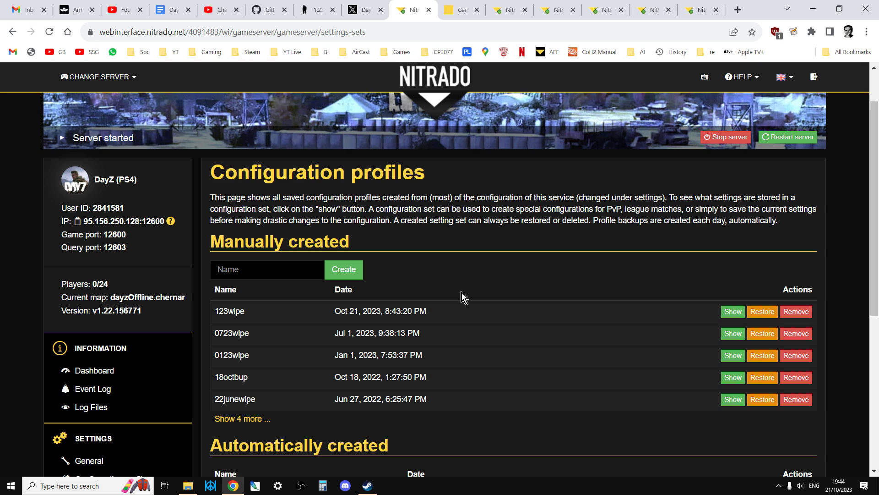
pyautogui.scroll(-2, 307, 345)
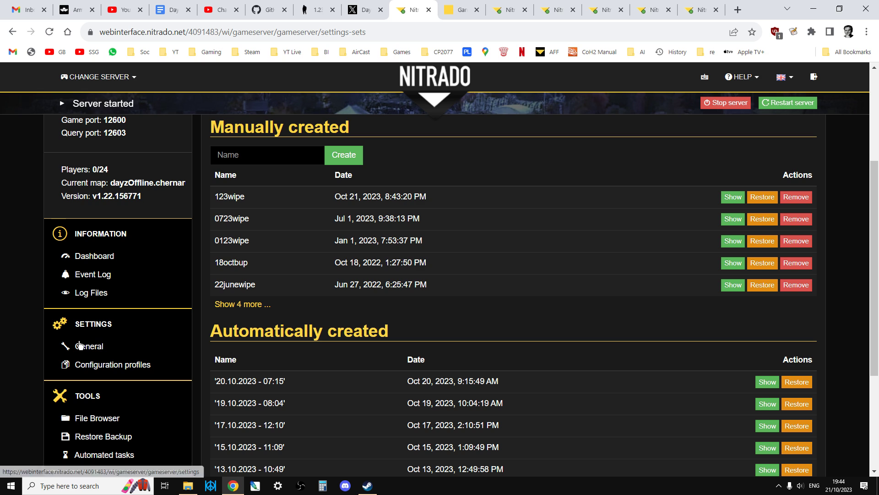
# - Revisit General settings, then select version v1.22.156771 under the dashboard's Server Status
pyautogui.click(79, 345)
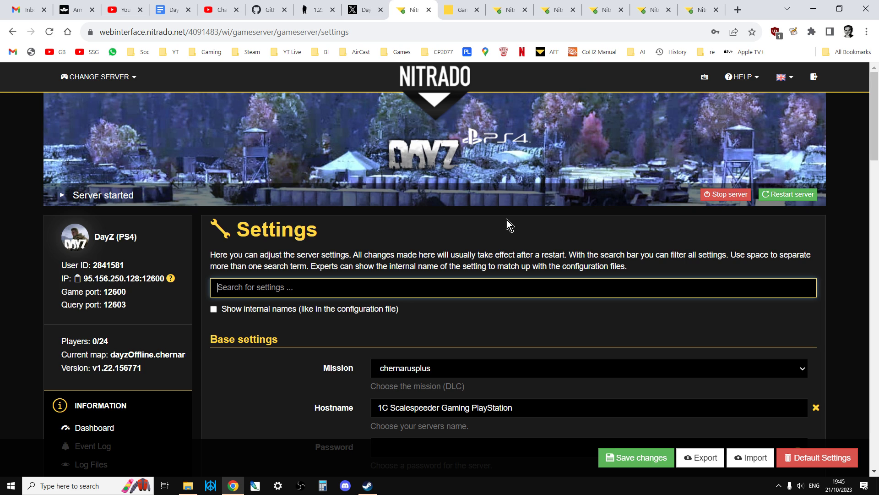
pyautogui.scroll(-4, 500, 229)
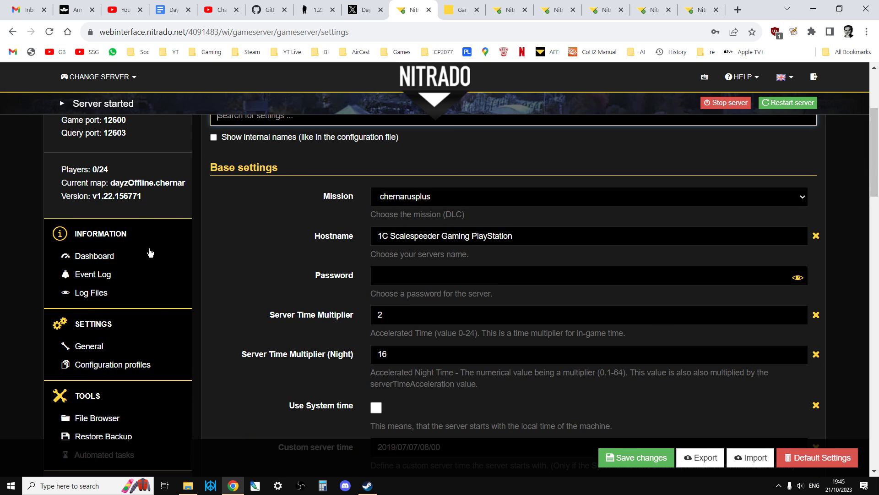
pyautogui.click(98, 262)
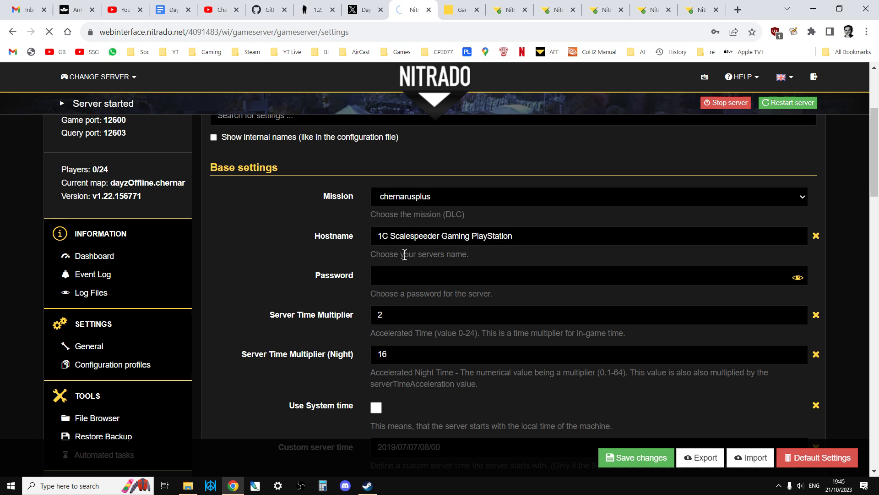
pyautogui.scroll(-3, 486, 265)
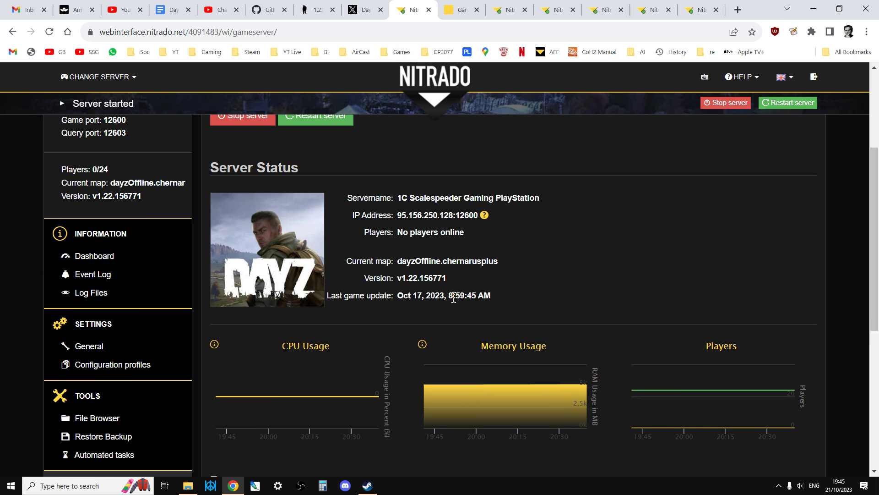
pyautogui.moveTo(455, 279); pyautogui.dragTo(401, 279)
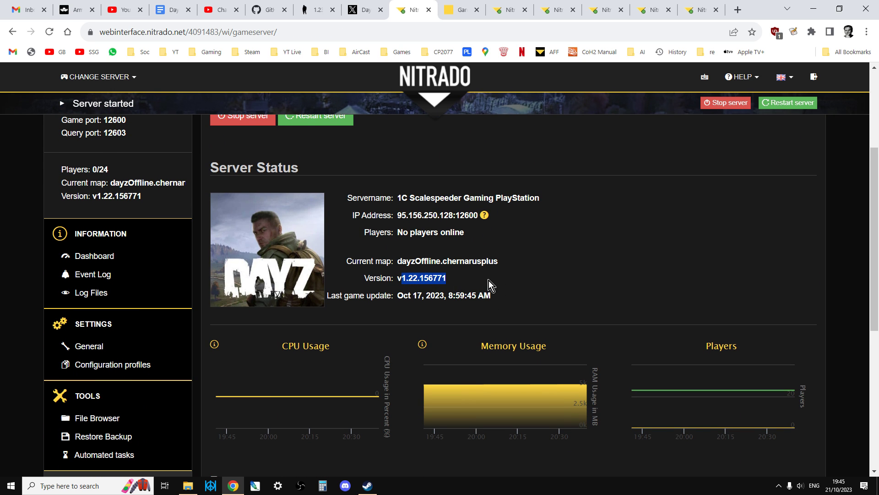
pyautogui.click(477, 279)
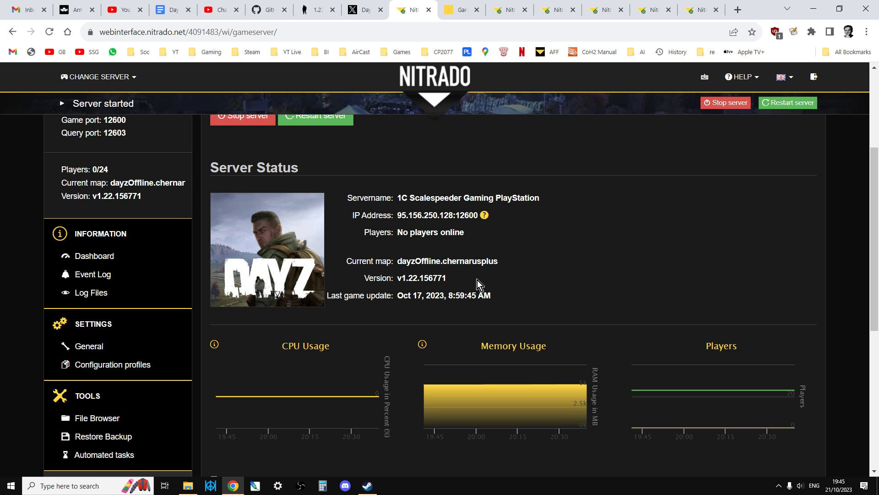
# - Glance at the types.xml editor and game server list, then bring up Steam's DayZ Experimental Server page
pyautogui.click(691, 10)
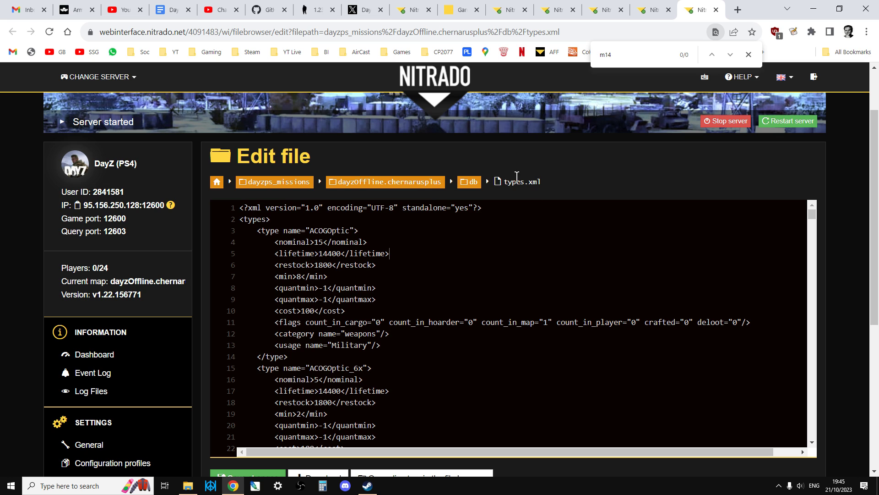
pyautogui.click(457, 10)
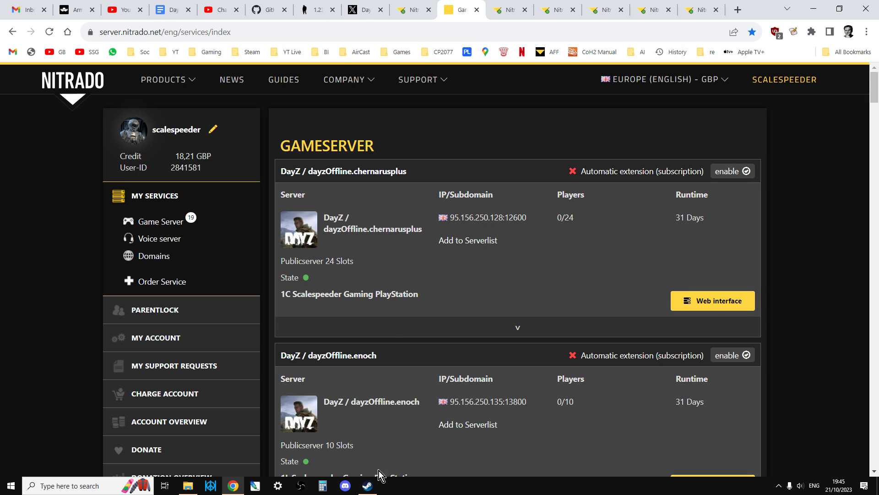
pyautogui.click(368, 485)
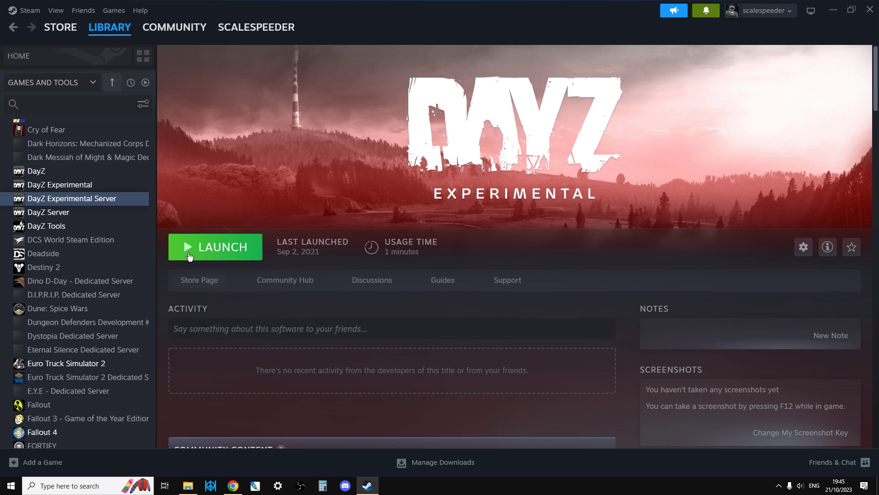
# - Open DayZ Experimental Server's install folder through Manage > Browse local files
pyautogui.moveTo(134, 36)
pyautogui.moveTo(191, 492)
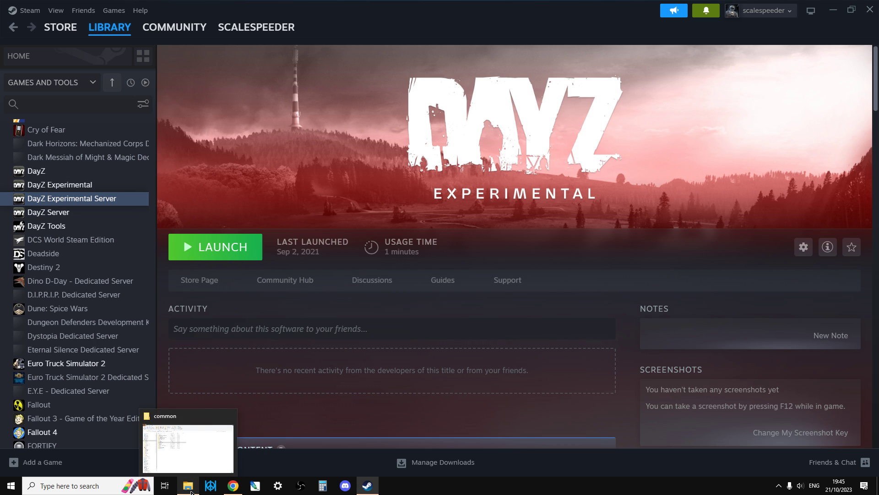
pyautogui.rightClick(116, 197)
pyautogui.rightClick(94, 200)
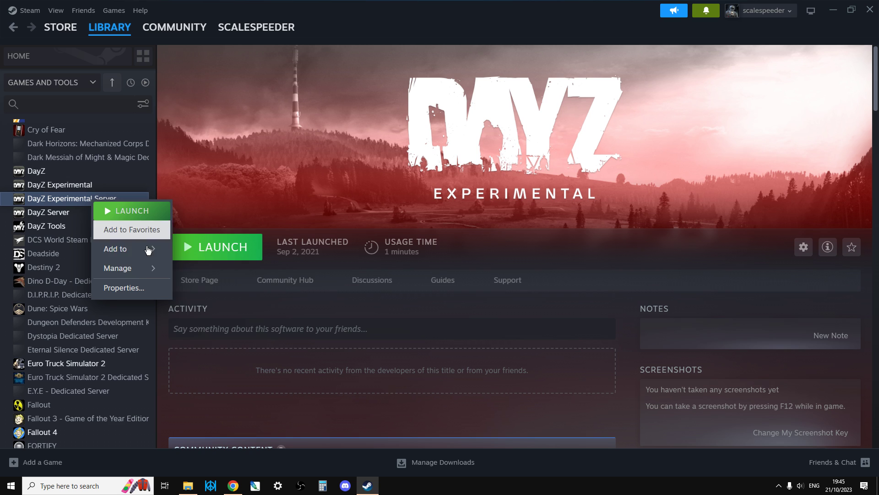
pyautogui.moveTo(157, 270)
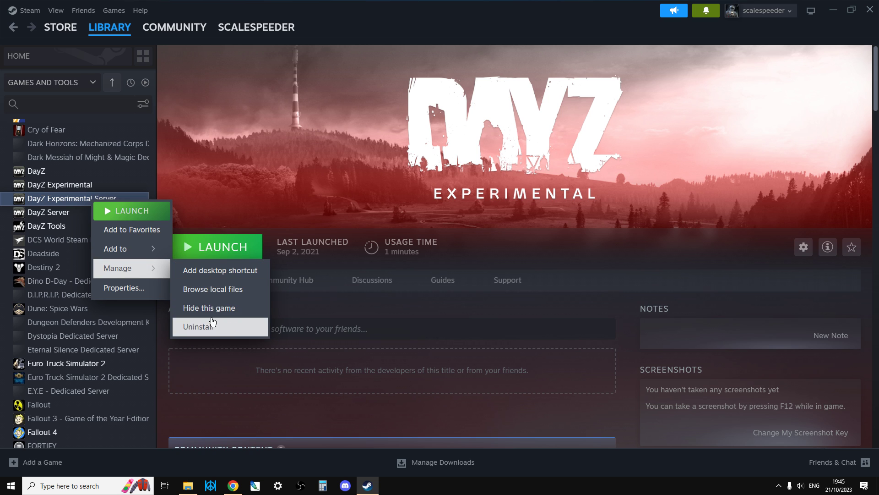
pyautogui.click(216, 292)
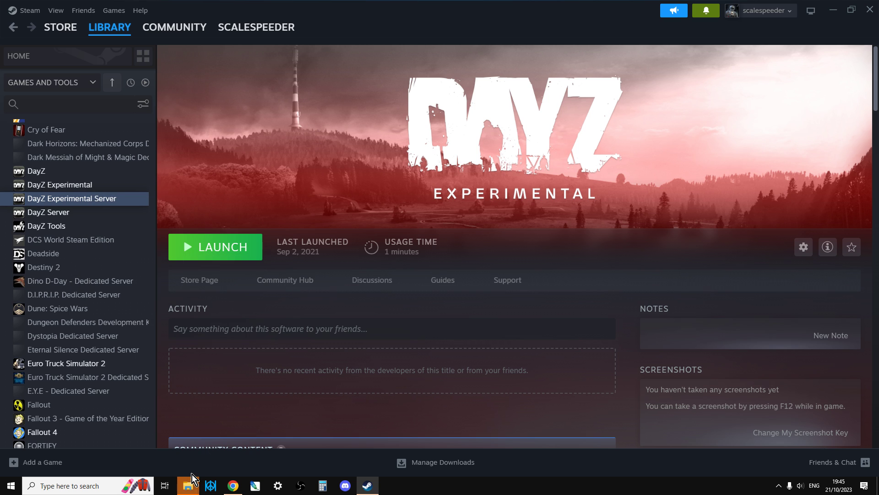
# - In the DayZ Server Exp window, open mpmissions and then dayzOffline.chernarusplus
pyautogui.moveTo(188, 486)
pyautogui.click(239, 442)
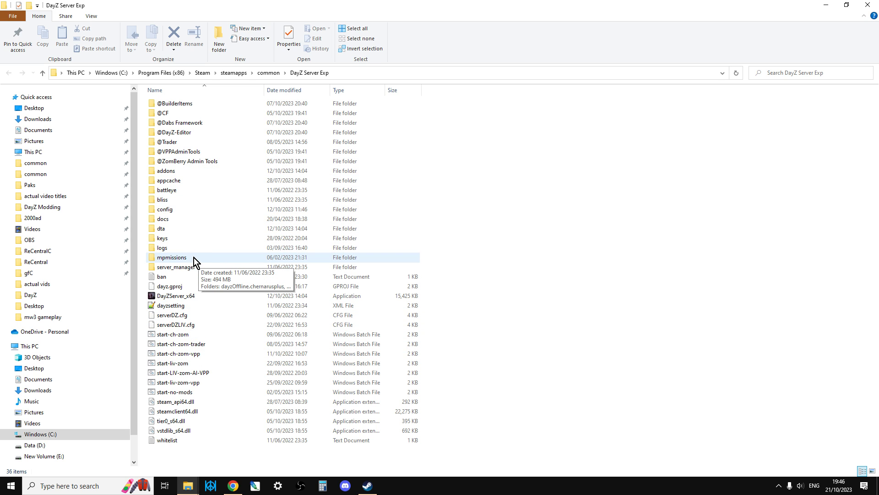
pyautogui.doubleClick(176, 259)
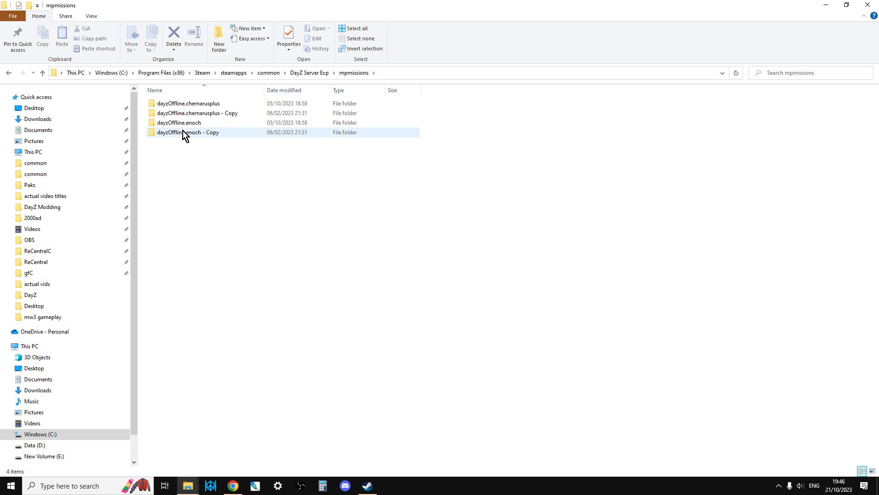
pyautogui.doubleClick(178, 105)
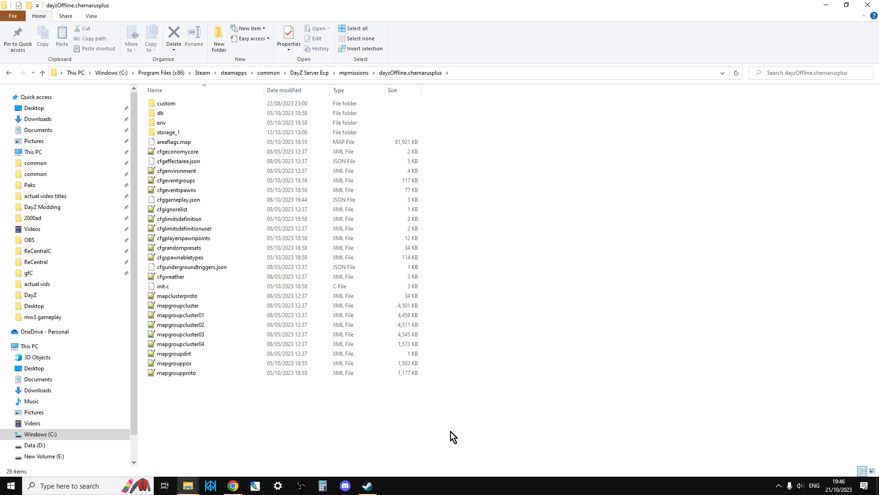
# - Return to the BohemiaInteractive DayZ-Central-Economy repository in Chrome and check the dayzOffline.chernarusplus folder's last update, Aug 29, 2023
pyautogui.click(233, 486)
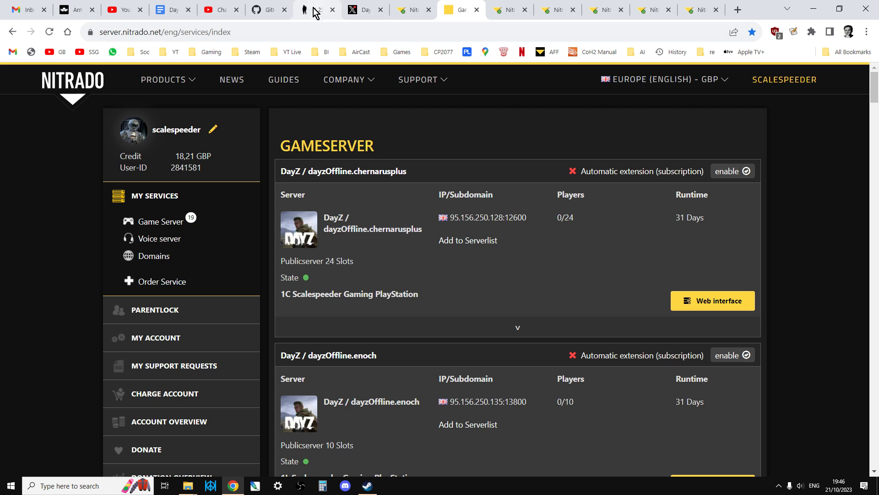
pyautogui.click(259, 9)
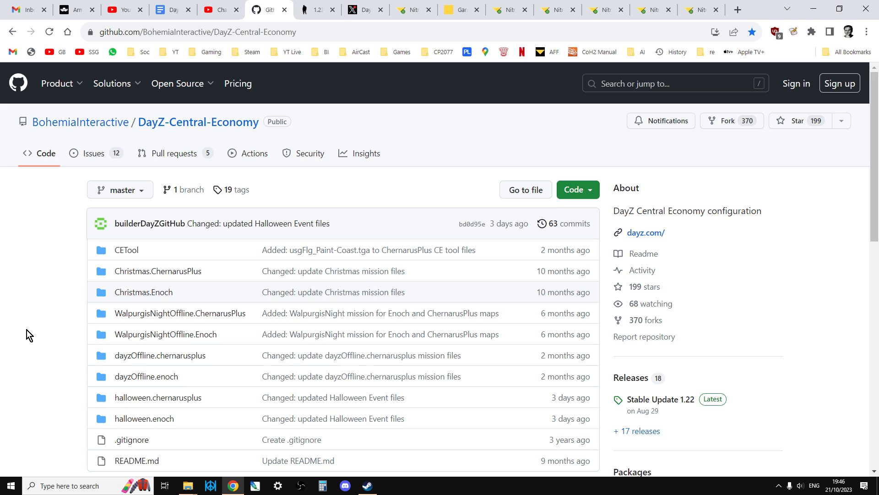
pyautogui.scroll(-1, 118, 337)
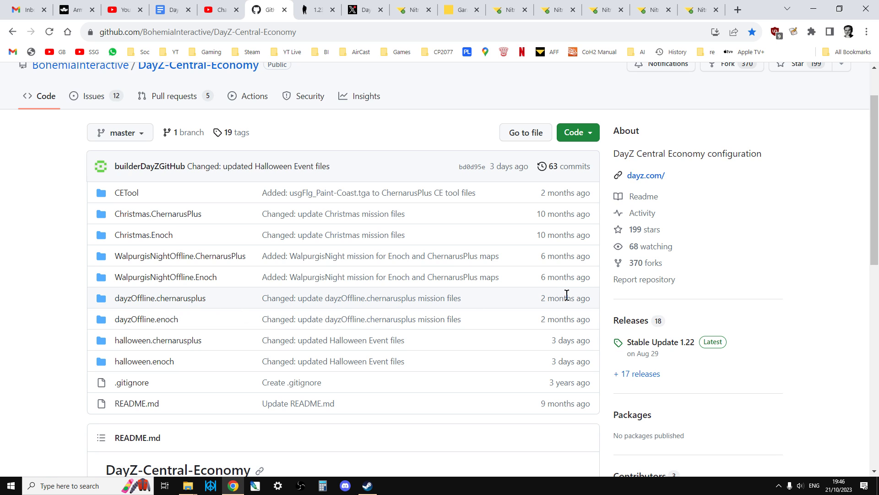
pyautogui.moveTo(555, 297)
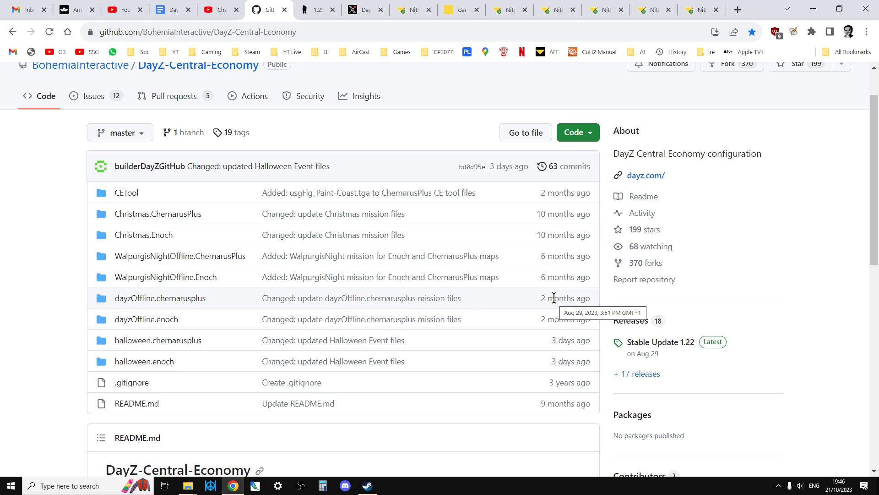
pyautogui.click(590, 133)
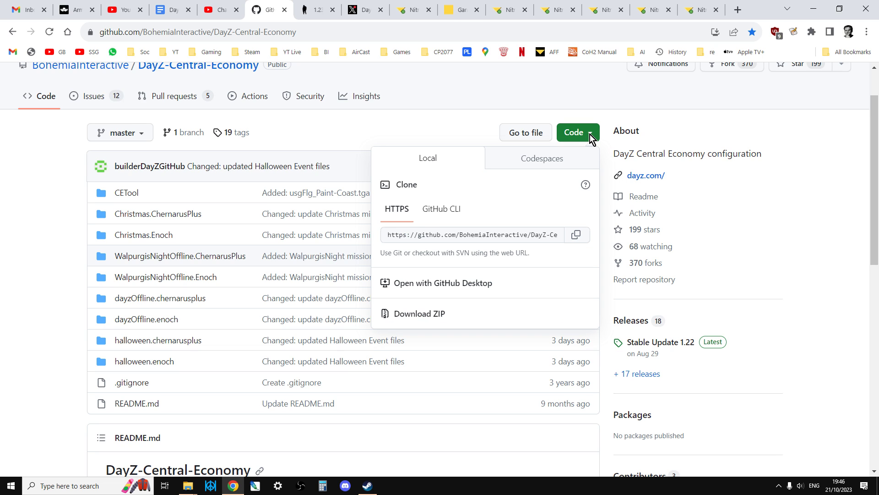
pyautogui.click(13, 321)
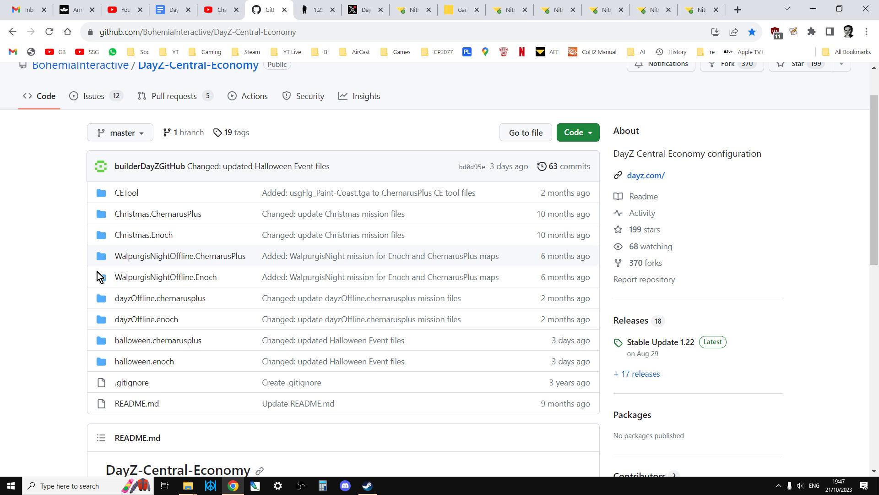
# - Bring back the dayz.com '1.23 Experimental Release' article, posted Oct 5, 2023
pyautogui.click(316, 11)
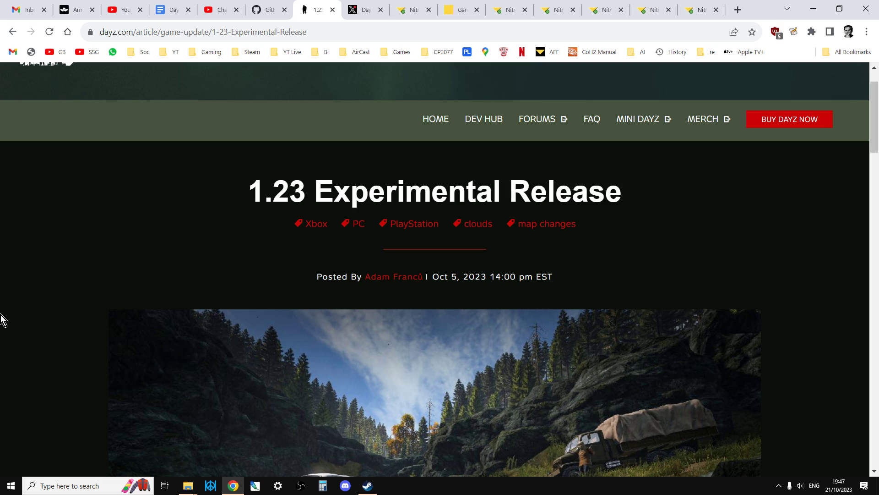